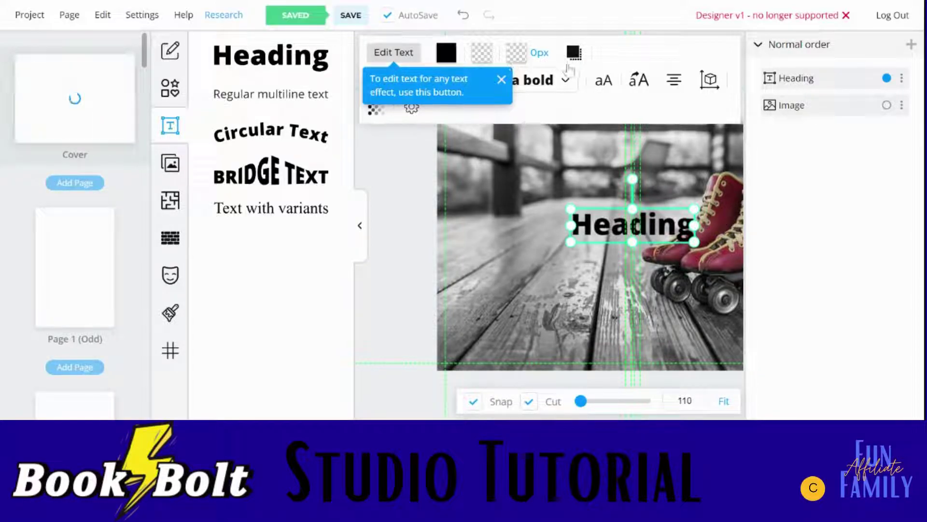
Look through the heading's available font styles and free fonts without changing them, and dismiss the tool tips.
{"action": "left_click", "coordinate": [566, 81]}
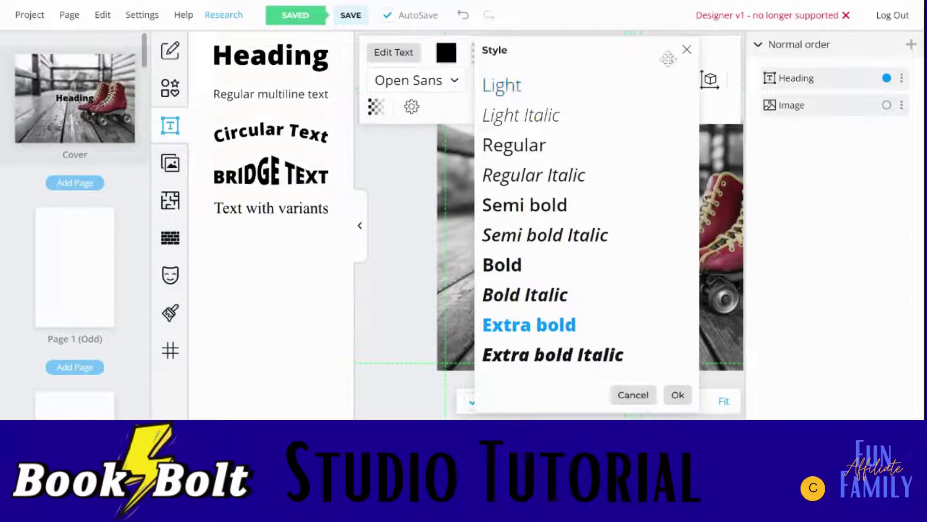
{"action": "left_click", "coordinate": [687, 50]}
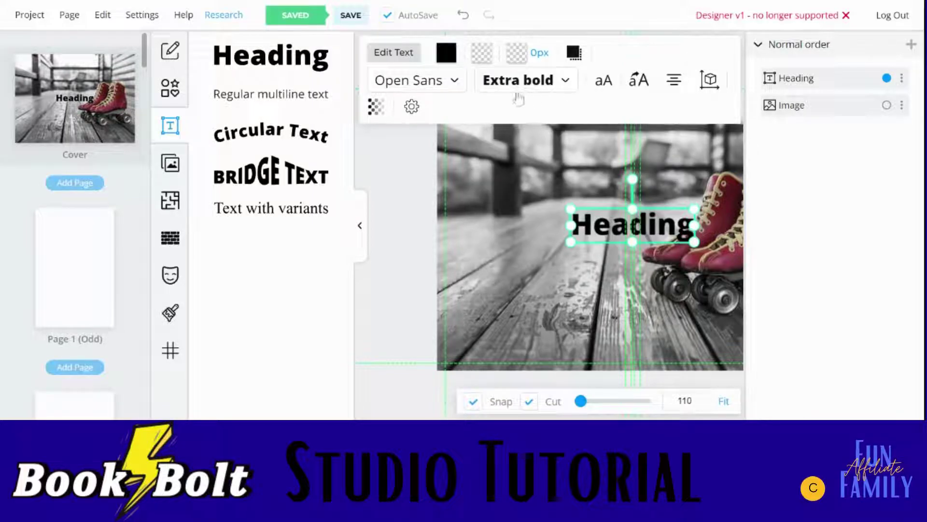
{"action": "left_click", "coordinate": [425, 92]}
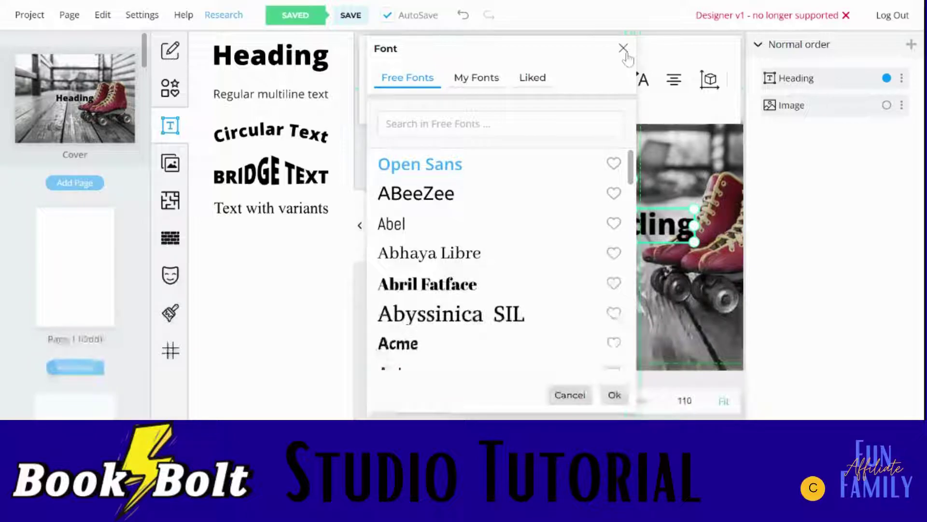
{"action": "left_click", "coordinate": [625, 50]}
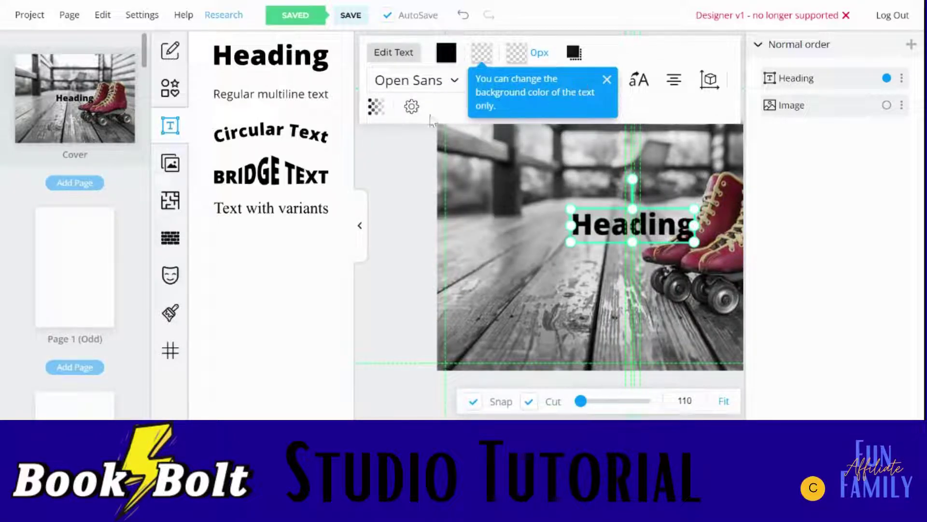
{"action": "left_click", "coordinate": [606, 80]}
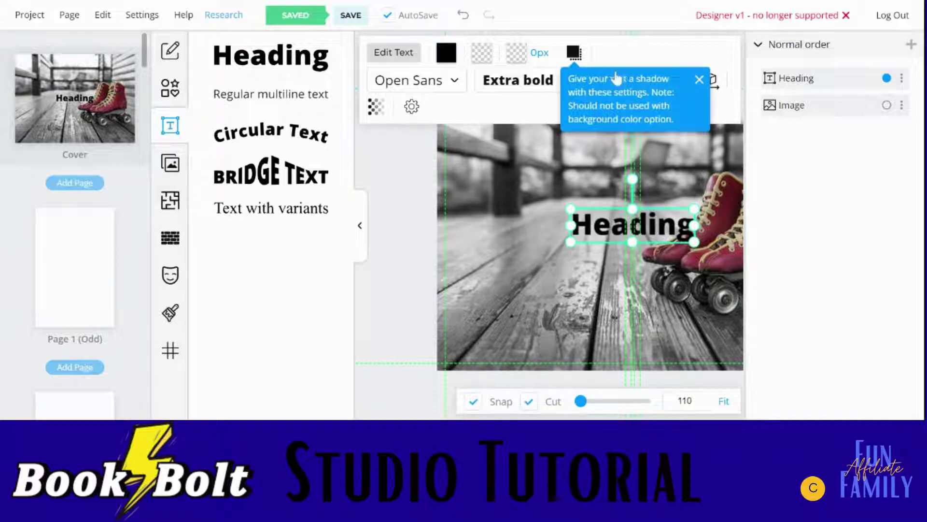
{"action": "left_click", "coordinate": [700, 80]}
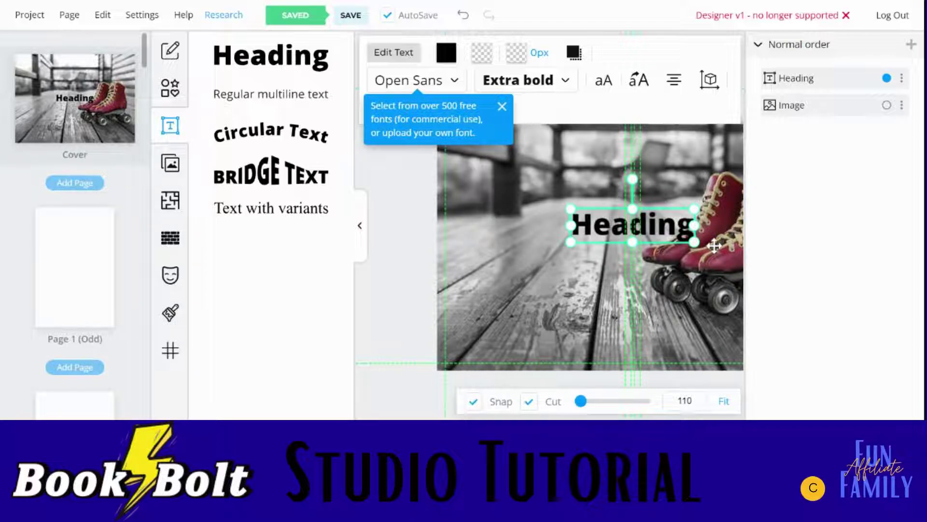
Move the heading above the roller skates on the front cover and set its text alignment to Center.
{"action": "left_click", "coordinate": [359, 227]}
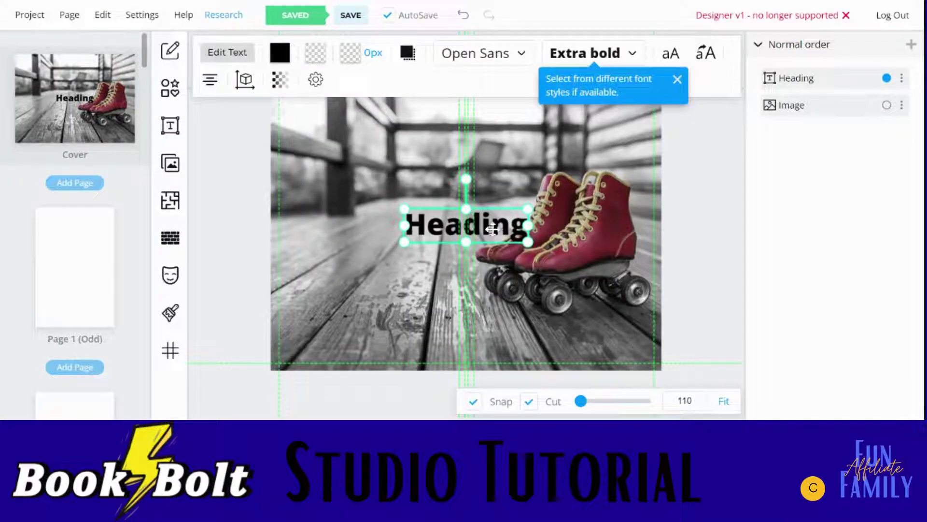
{"action": "left_click_drag", "start_coordinate": [493, 230], "coordinate": [595, 135]}
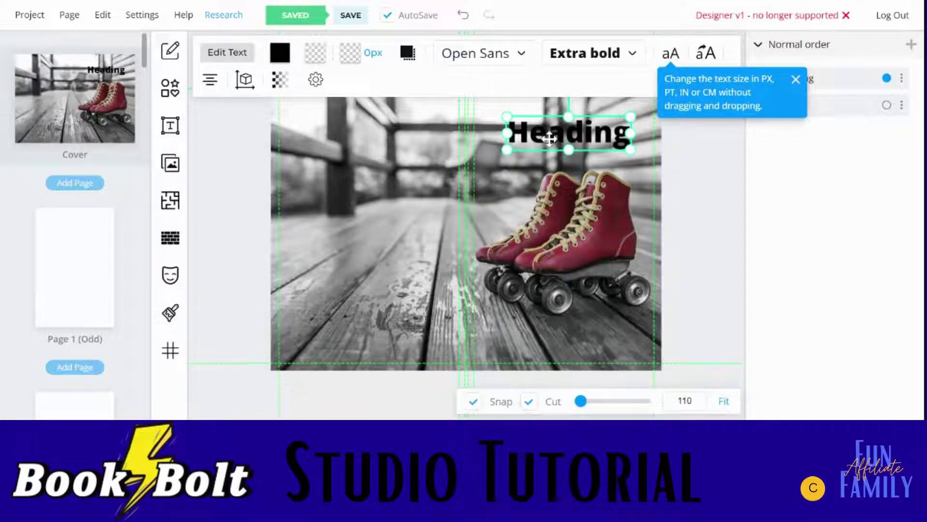
{"action": "double_click", "coordinate": [549, 136]}
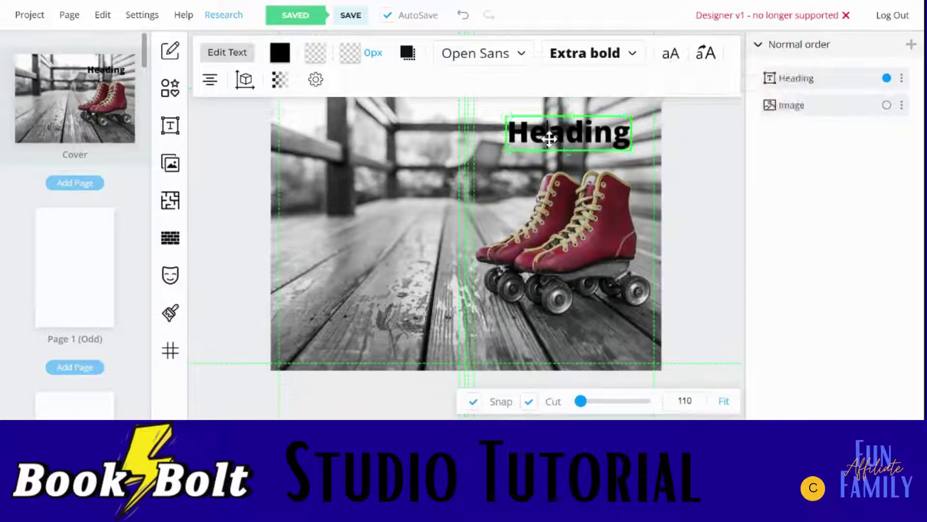
{"action": "left_click", "coordinate": [209, 82]}
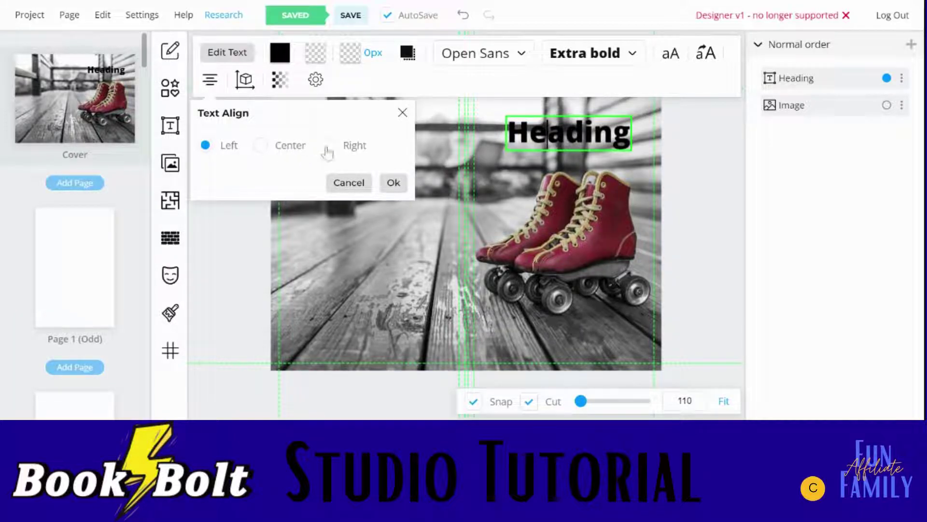
{"action": "left_click", "coordinate": [261, 145]}
{"action": "left_click", "coordinate": [393, 183]}
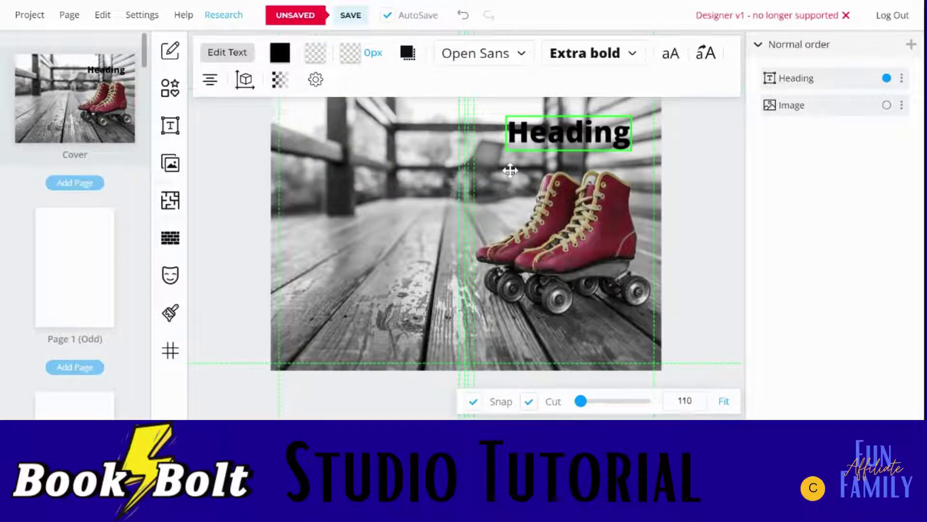
Set the heading's text alignment to Right and check its position and size settings.
{"action": "left_click", "coordinate": [565, 151]}
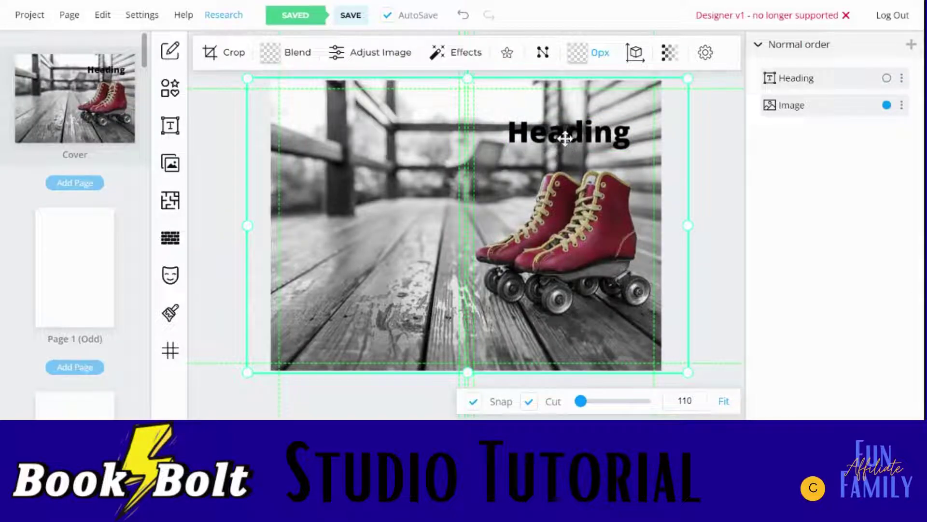
{"action": "left_click", "coordinate": [565, 137]}
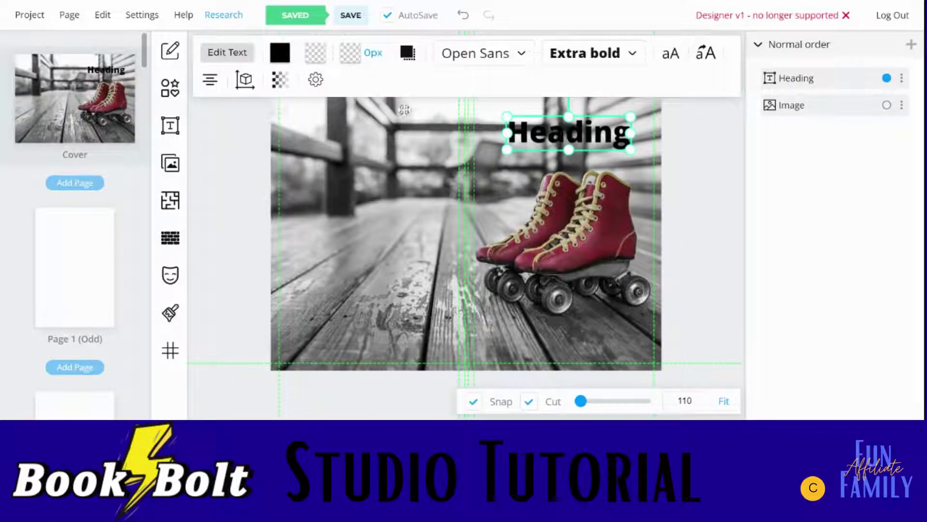
{"action": "left_click", "coordinate": [208, 86]}
{"action": "left_click", "coordinate": [328, 145]}
{"action": "left_click", "coordinate": [393, 182]}
{"action": "left_click", "coordinate": [244, 80]}
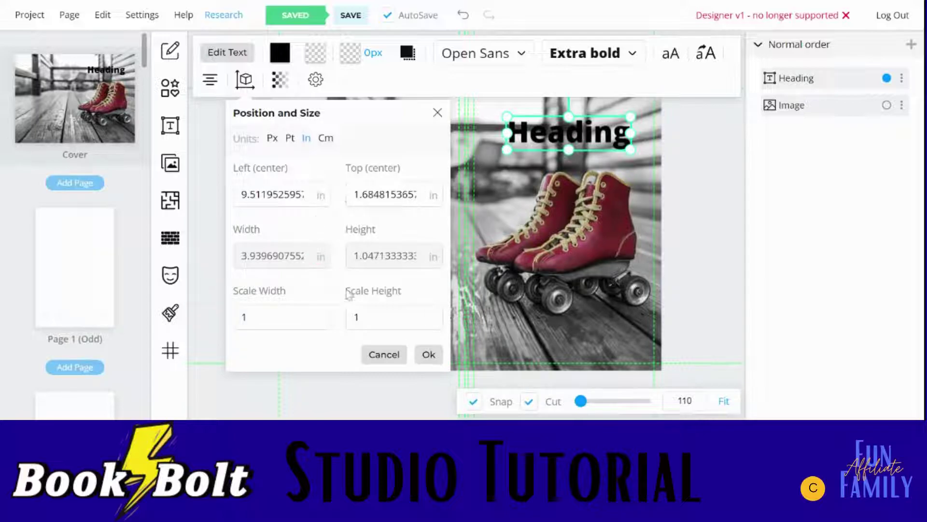
{"action": "left_click", "coordinate": [395, 364]}
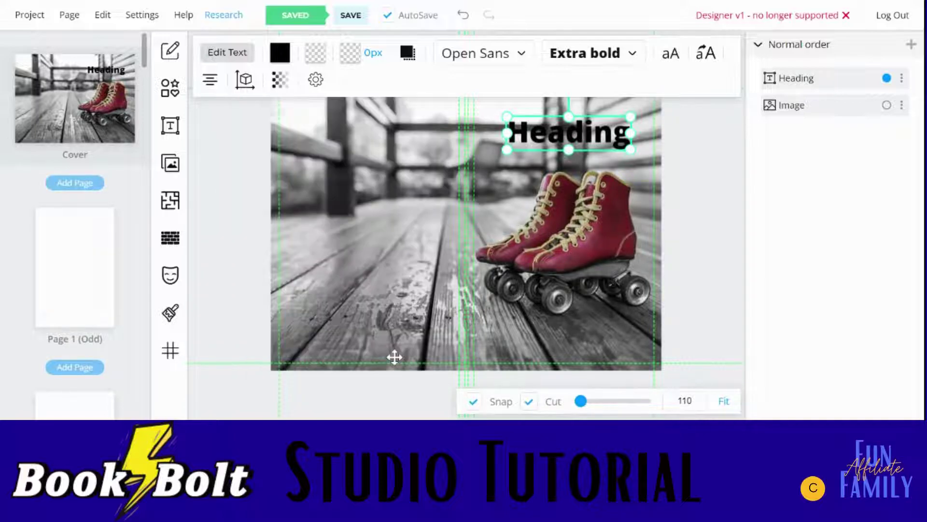
Replace the placeholder heading text above the skates with "Memories".
{"action": "left_click_drag", "start_coordinate": [591, 138], "coordinate": [592, 139]}
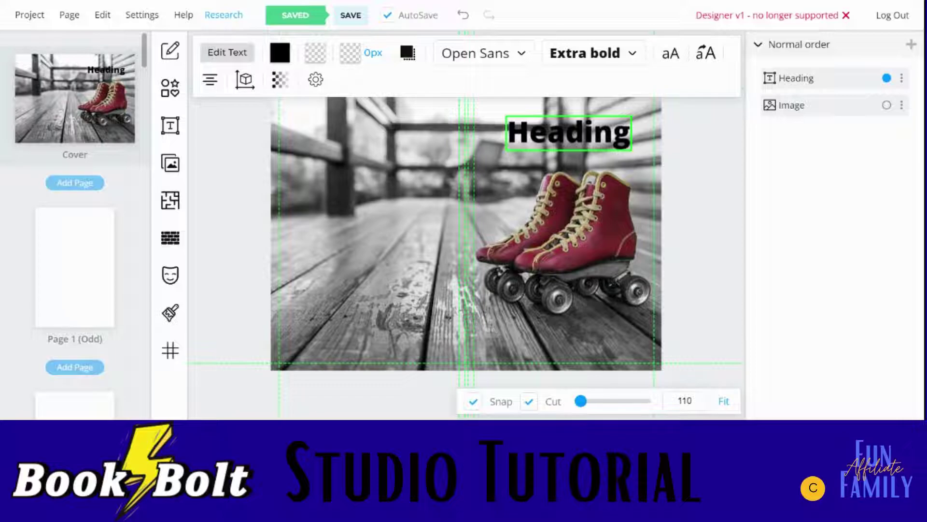
{"action": "key", "text": "shift+Left"}
{"action": "key", "text": "shift+Left"}
{"action": "key", "text": "shift+Left"}
{"action": "key", "text": "shift+Left"}
{"action": "key", "text": "shift+Left"}
{"action": "key", "text": "shift+Left"}
{"action": "key", "text": "shift+Left"}
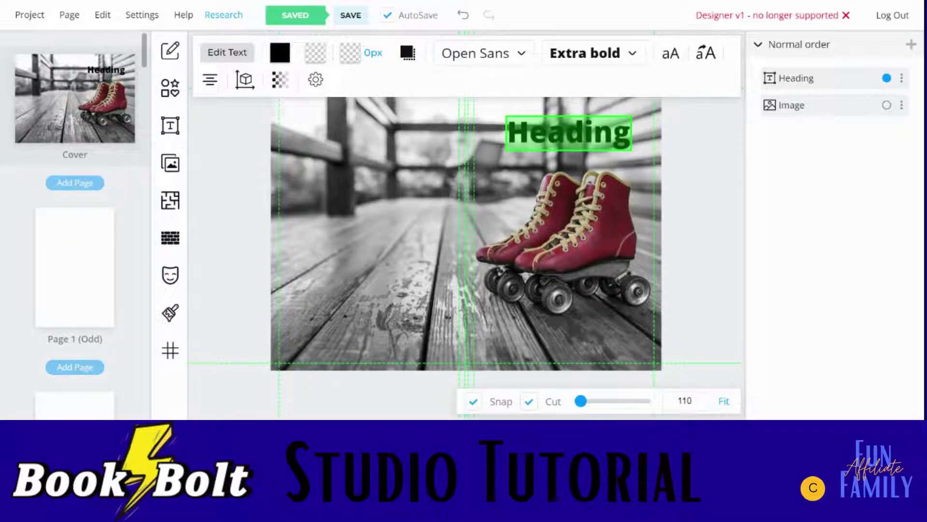
{"action": "type", "text": "Mem"}
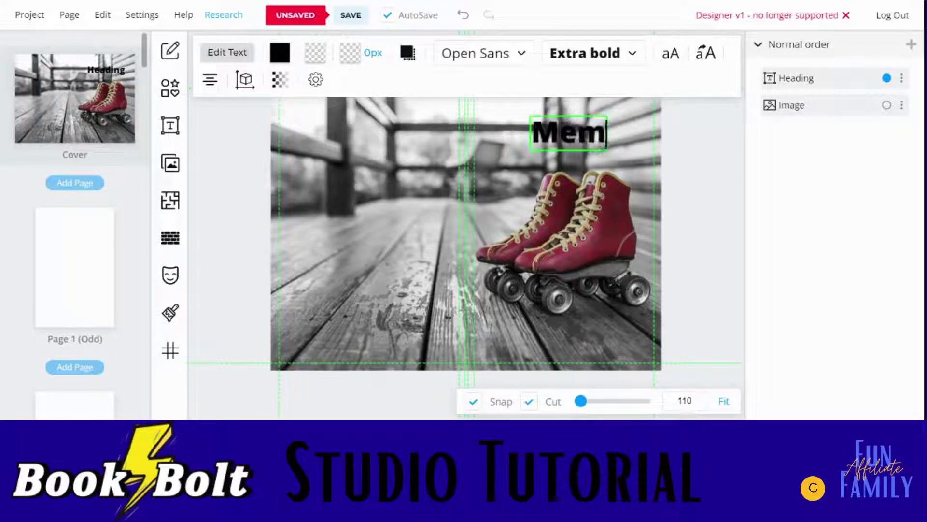
{"action": "type", "text": "ories"}
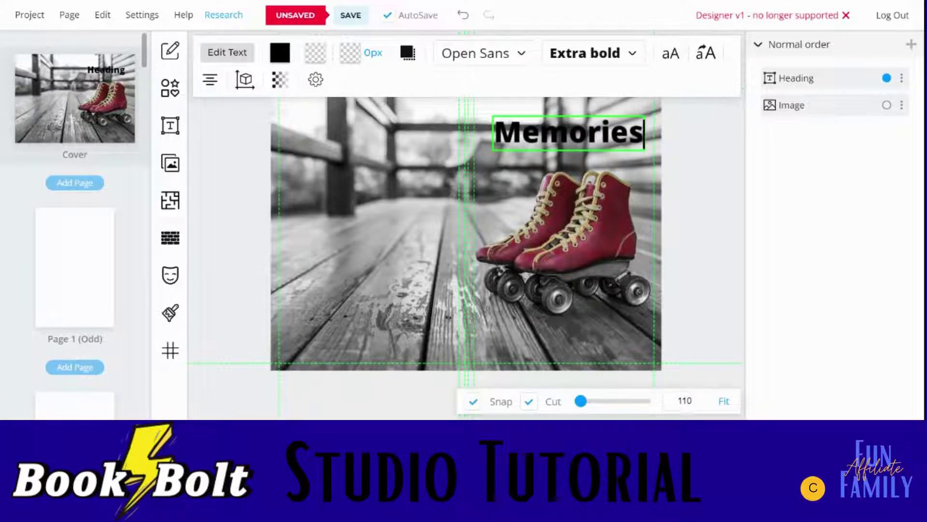
Try to set the font to Aguafina Script with no characters of the title selected.
{"action": "left_click", "coordinate": [521, 62]}
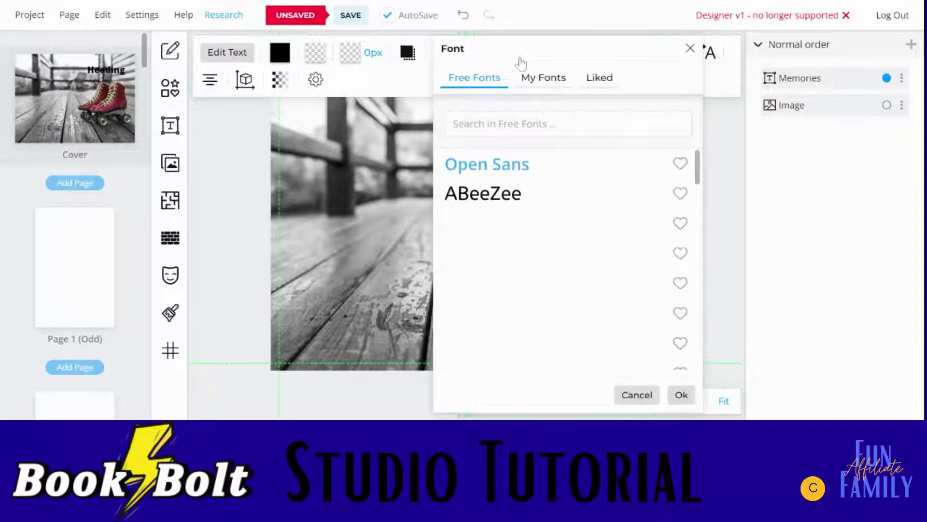
{"action": "scroll", "coordinate": [702, 173], "scroll_direction": "down", "scroll_amount": 4}
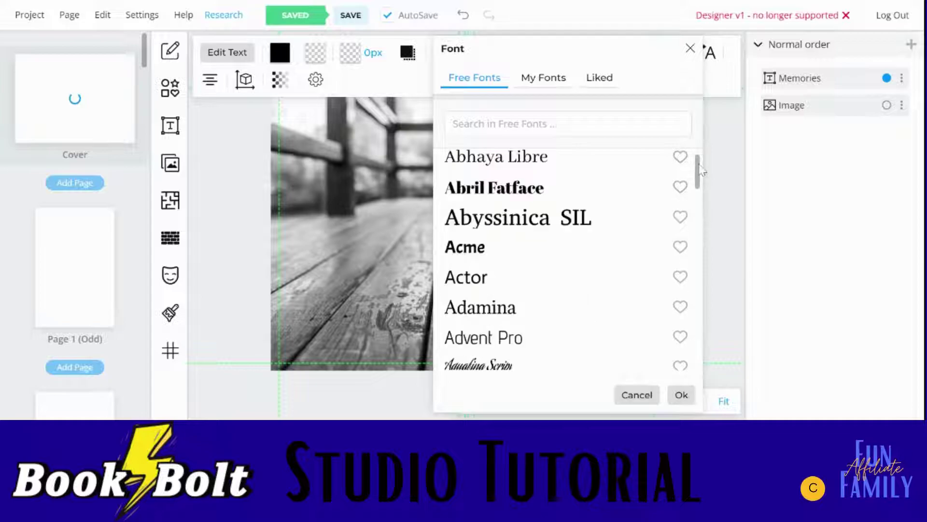
{"action": "scroll", "coordinate": [702, 172], "scroll_direction": "down", "scroll_amount": 2}
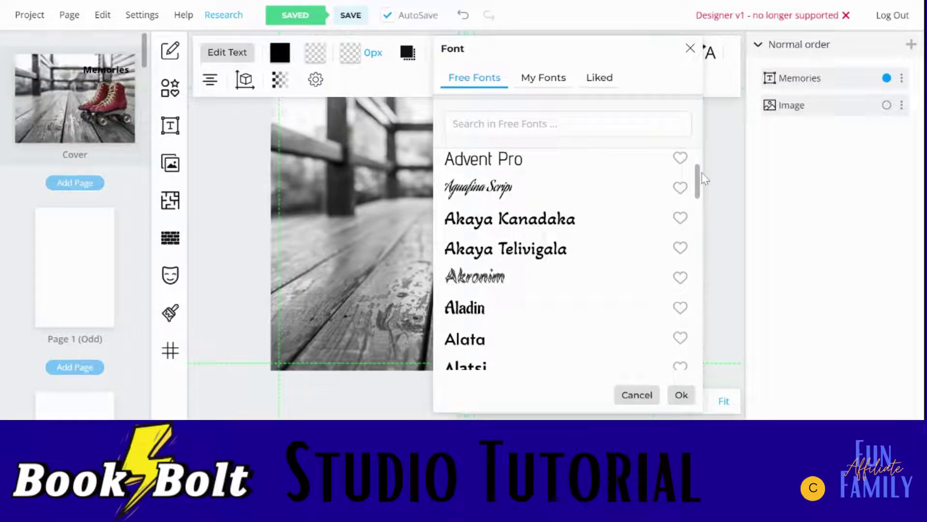
{"action": "left_click", "coordinate": [550, 188]}
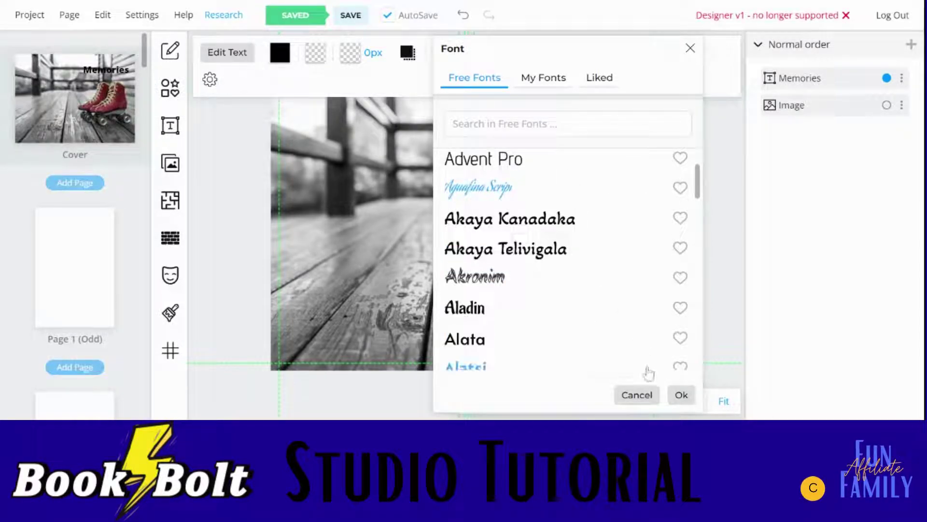
{"action": "left_click", "coordinate": [680, 395]}
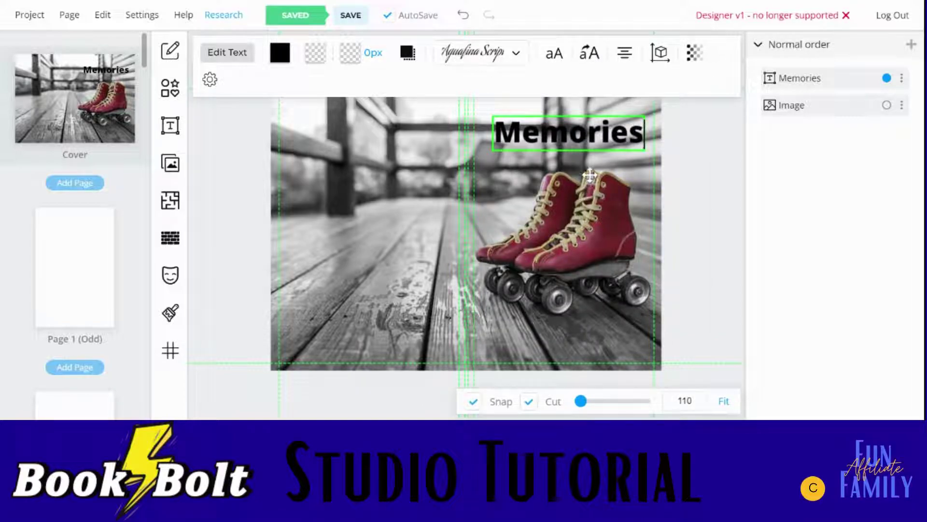
Select all the characters of the "Memories" title and set their font to Aguafina Script.
{"action": "left_click", "coordinate": [588, 133]}
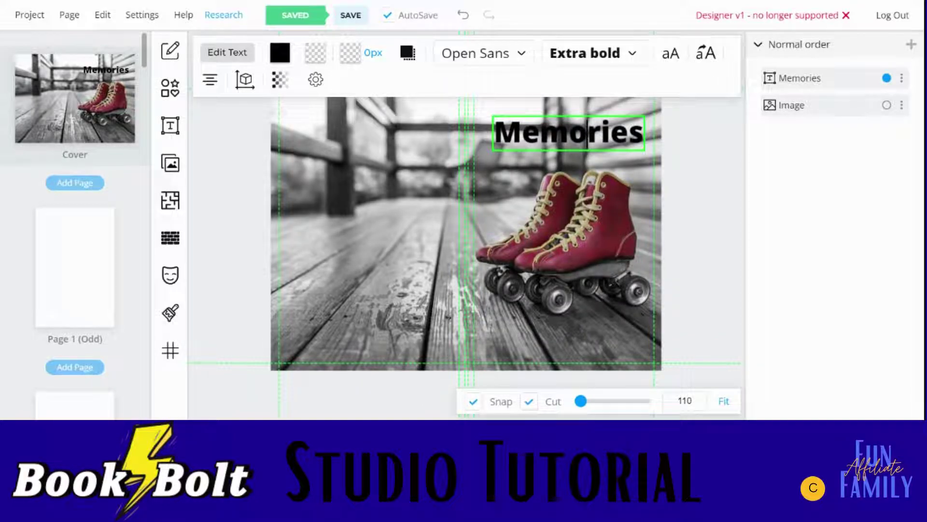
{"action": "key", "text": "ctrl+a"}
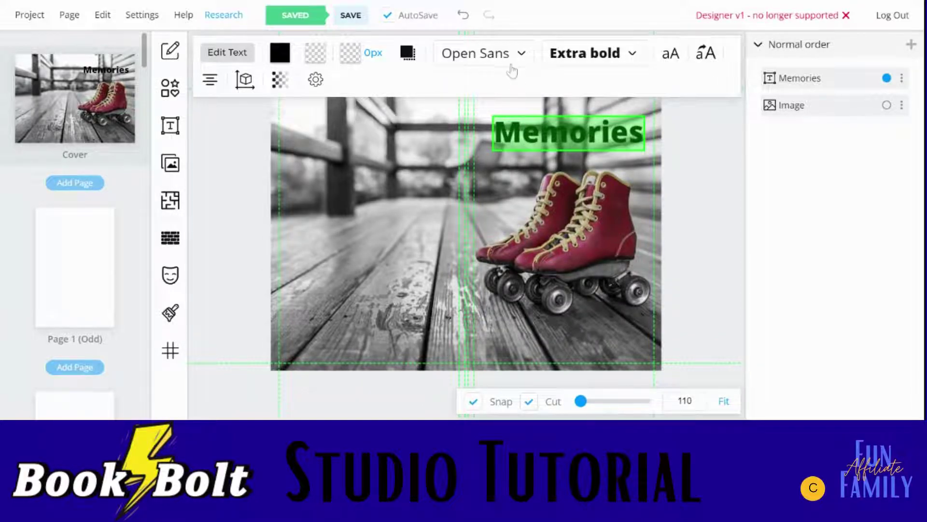
{"action": "left_click", "coordinate": [518, 57]}
{"action": "left_click", "coordinate": [538, 192]}
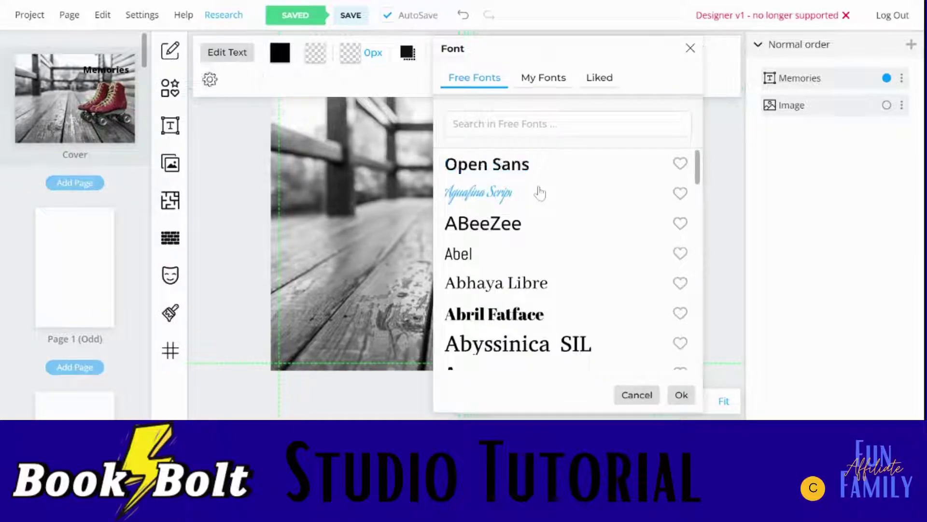
{"action": "left_click", "coordinate": [682, 396]}
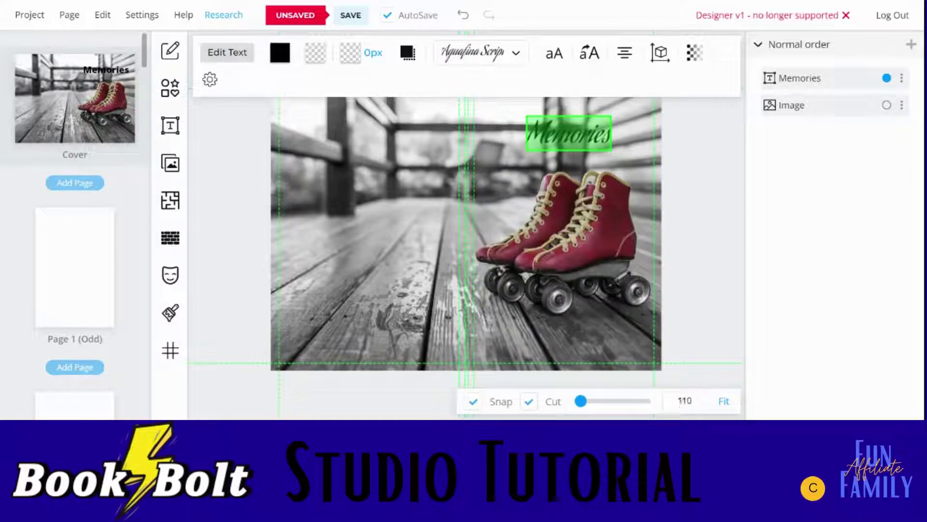
Enlarge the "Memories" title so it spans most of the front cover's width above the skates.
{"action": "left_click_drag", "start_coordinate": [527, 117], "coordinate": [514, 117]}
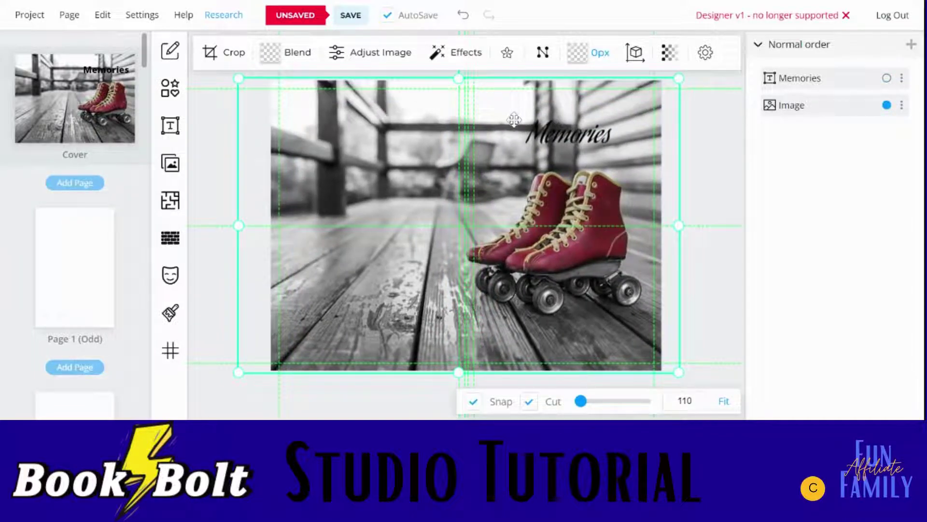
{"action": "left_click", "coordinate": [565, 132]}
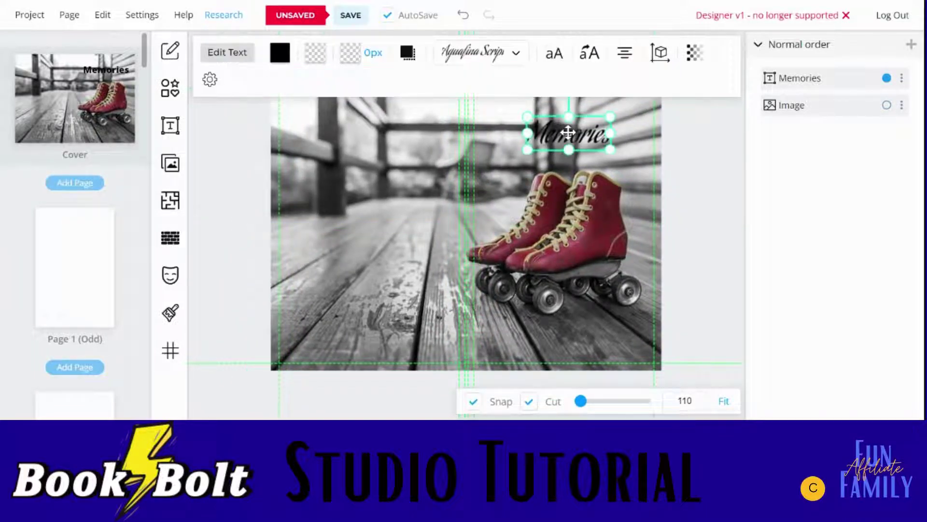
{"action": "left_click_drag", "start_coordinate": [527, 116], "coordinate": [495, 104]}
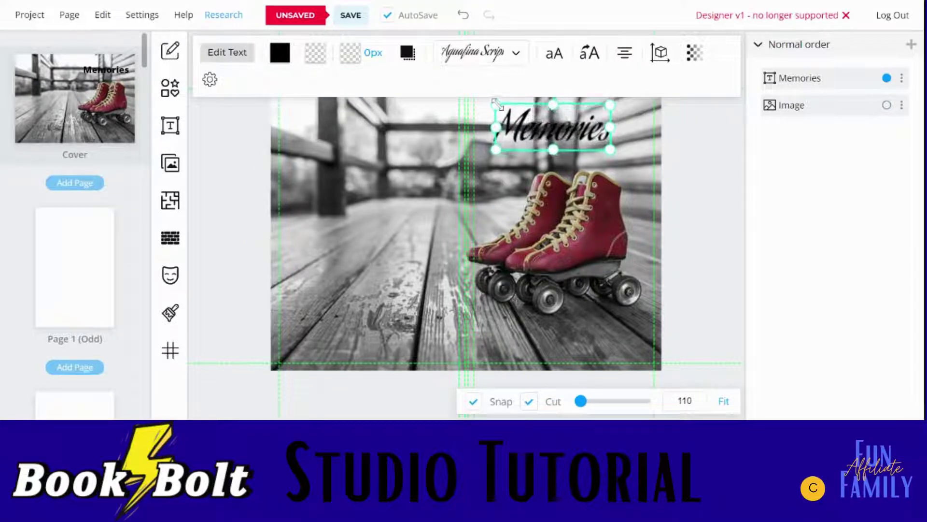
{"action": "left_click_drag", "start_coordinate": [611, 153], "coordinate": [640, 172]}
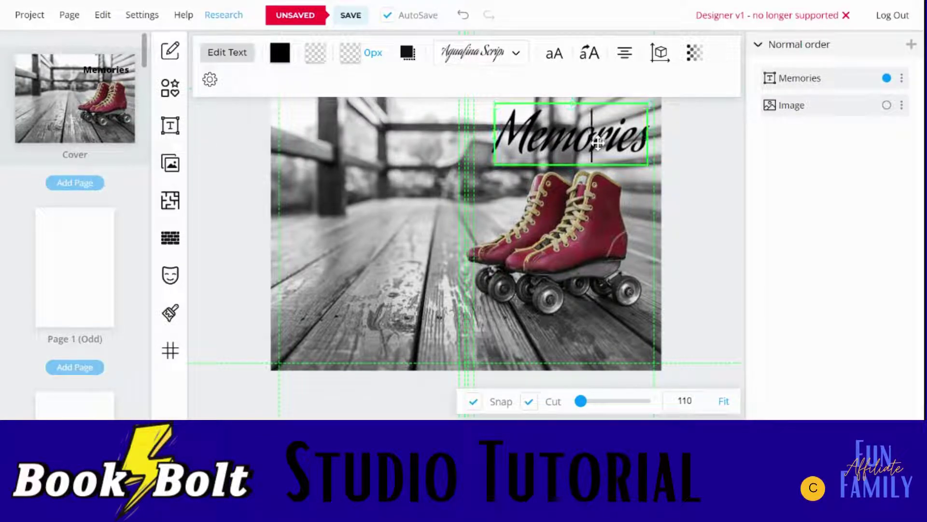
{"action": "key", "text": "Escape"}
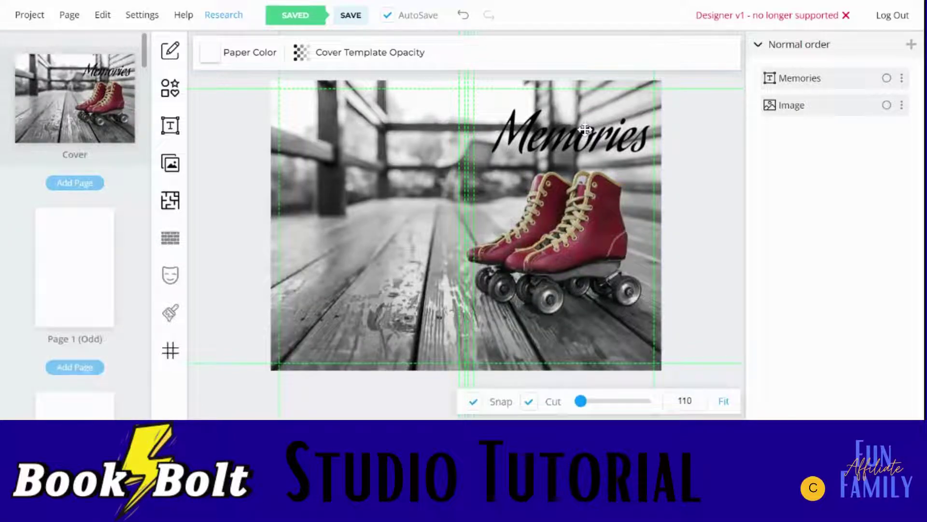
Recolor the "Memories" title on the front cover to a golden yellow close to hex f2bf18 and deselect it.
{"action": "left_click", "coordinate": [556, 124]}
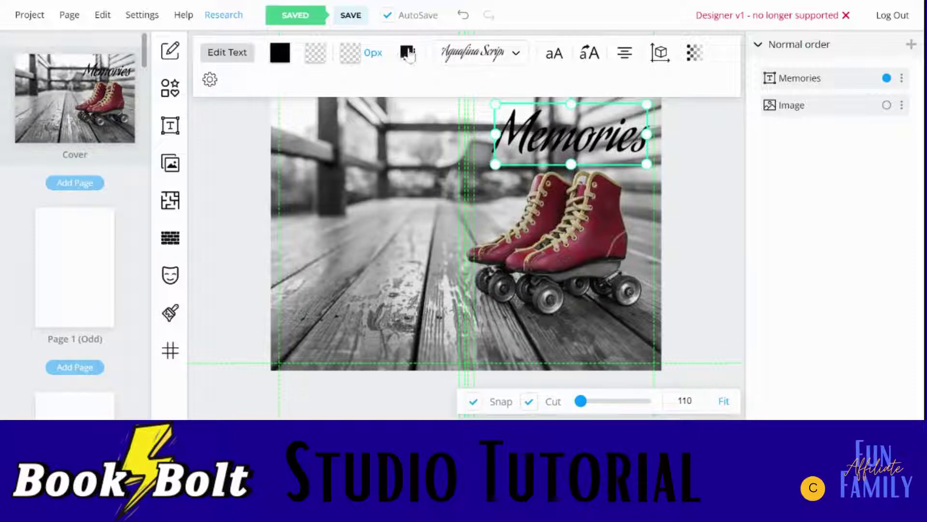
{"action": "left_click", "coordinate": [274, 55]}
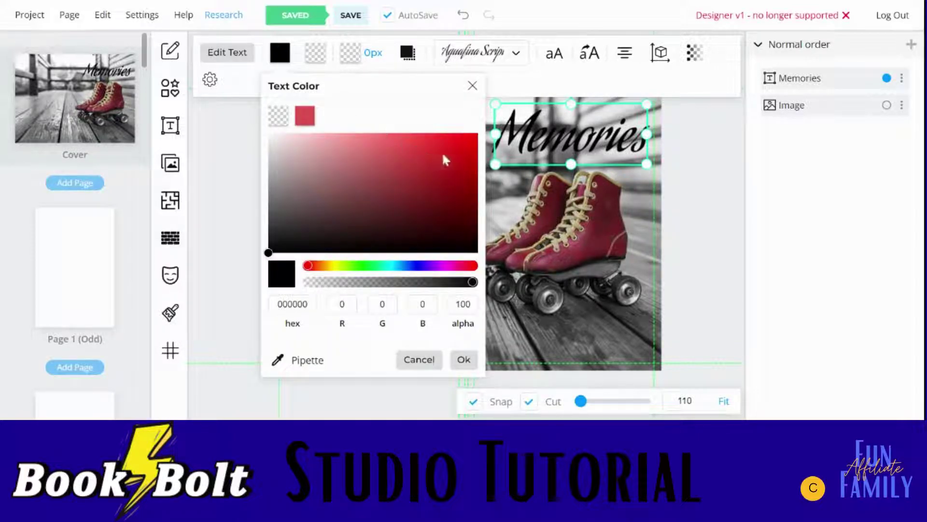
{"action": "left_click", "coordinate": [457, 139]}
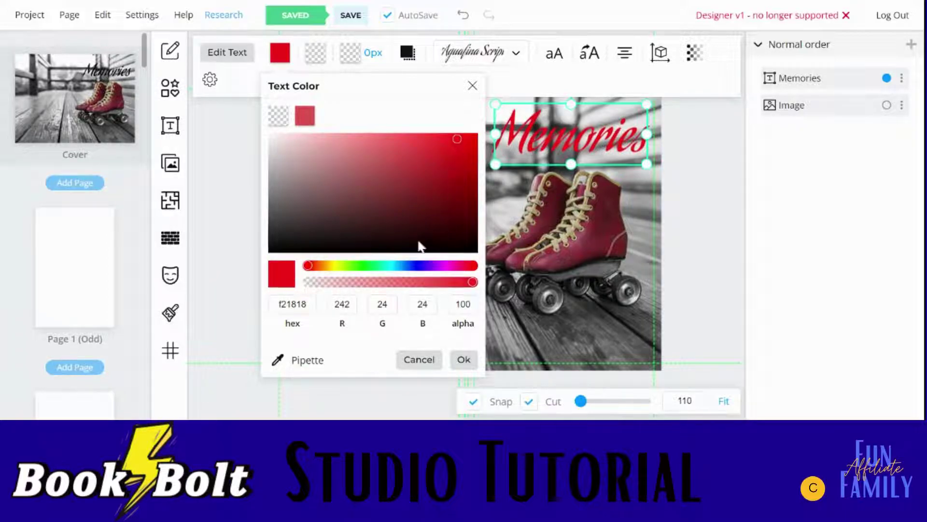
{"action": "left_click_drag", "start_coordinate": [305, 266], "coordinate": [325, 271]}
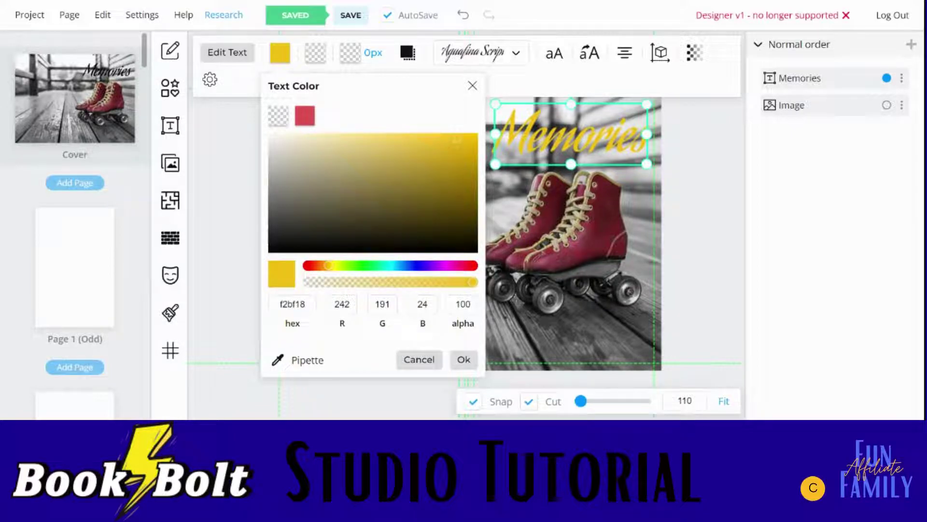
{"action": "left_click_drag", "start_coordinate": [328, 266], "coordinate": [327, 266]}
{"action": "left_click", "coordinate": [464, 361]}
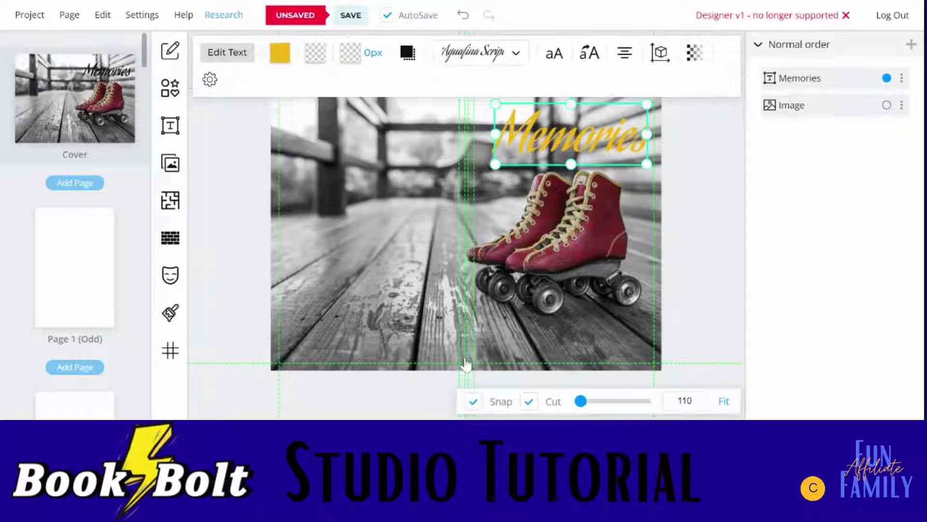
{"action": "left_click", "coordinate": [434, 216]}
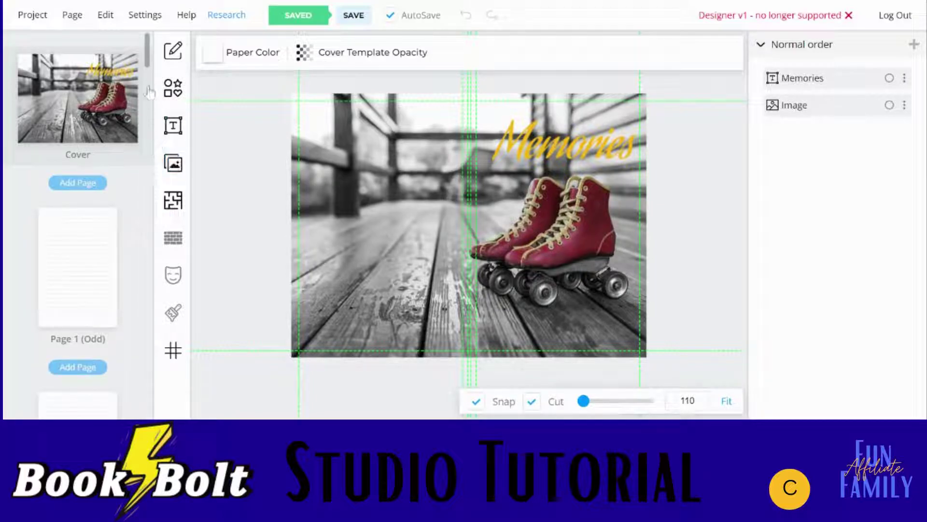
Open the interior page Page 4 (Even) for editing.
{"action": "left_click_drag", "start_coordinate": [148, 63], "coordinate": [148, 68]}
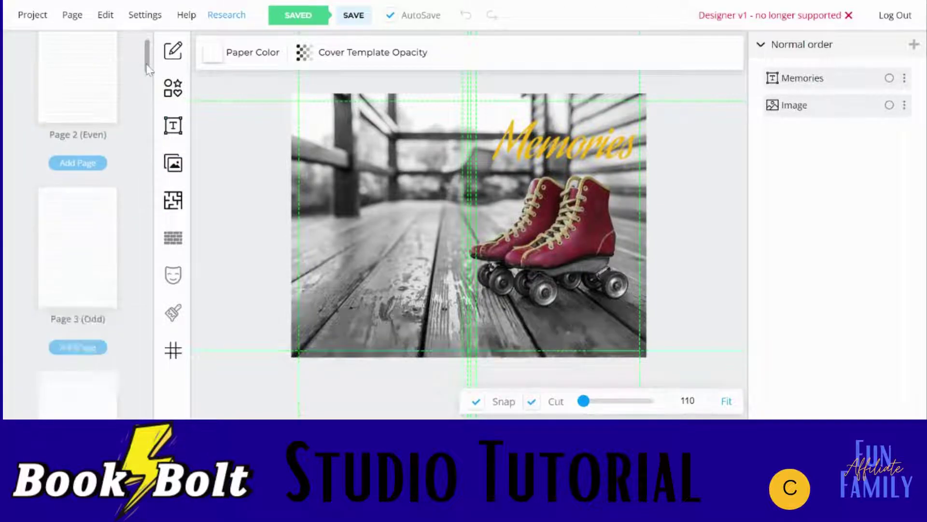
{"action": "scroll", "coordinate": [147, 70], "scroll_direction": "down", "scroll_amount": 5}
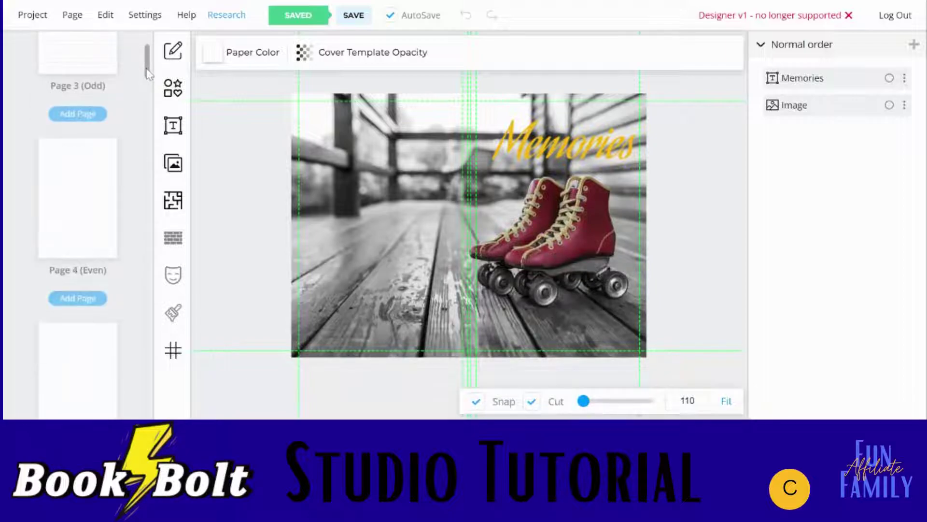
{"action": "left_click", "coordinate": [84, 225]}
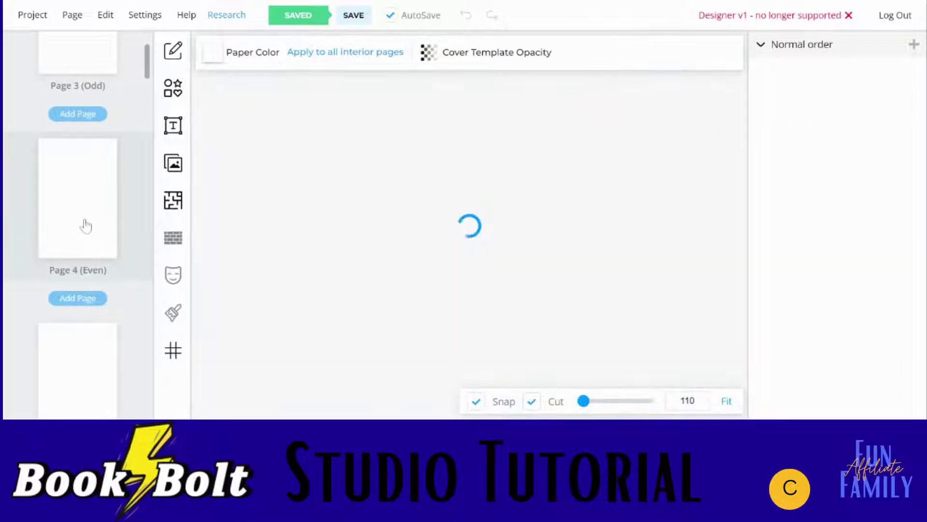
Open the Interior Templates Library and look through its puzzle, tracker, planner and list templates for the interior page.
{"action": "left_click", "coordinate": [170, 203]}
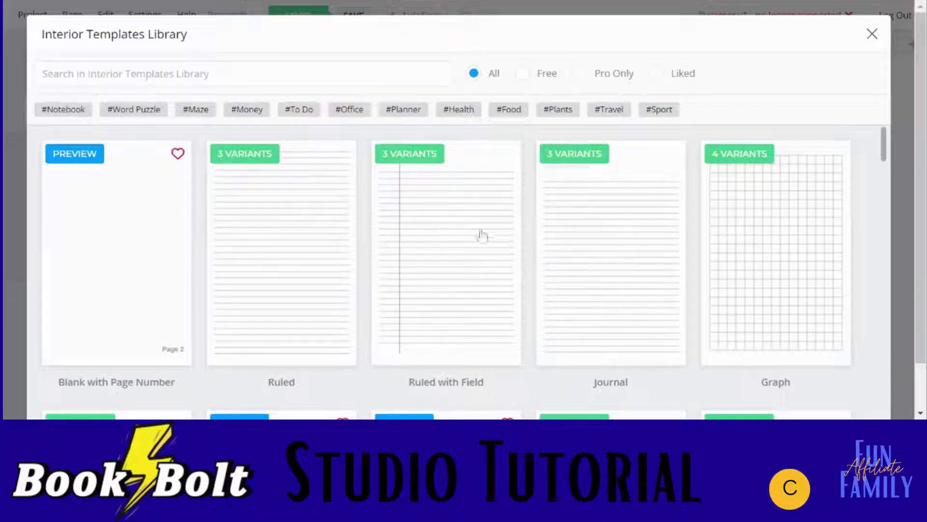
{"action": "left_click_drag", "start_coordinate": [887, 147], "coordinate": [886, 210]}
{"action": "scroll", "coordinate": [885, 196], "scroll_direction": "up", "scroll_amount": 2}
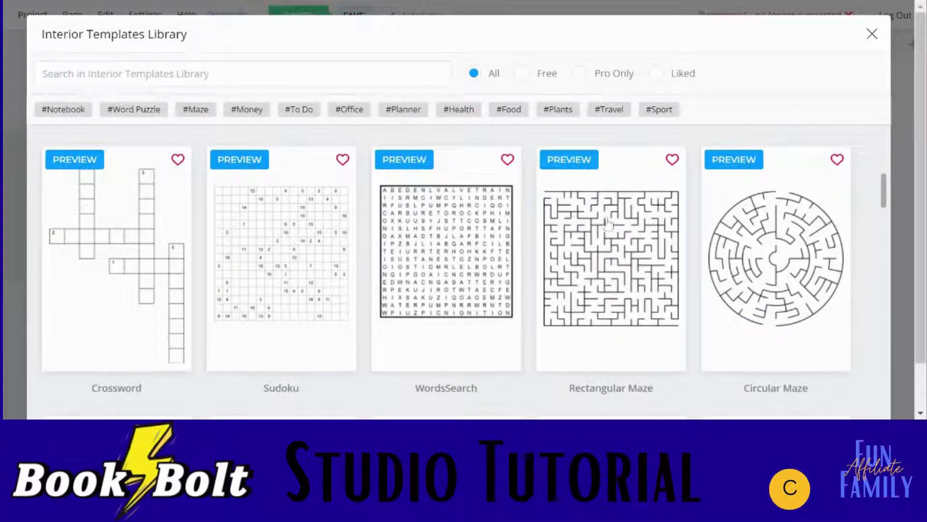
{"action": "left_click_drag", "start_coordinate": [885, 186], "coordinate": [885, 220]}
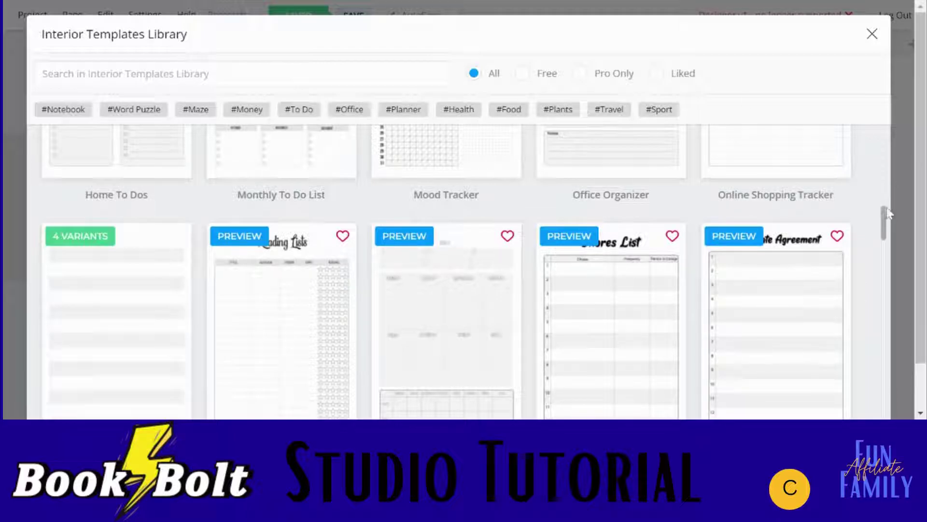
{"action": "mouse_move", "coordinate": [888, 216]}
{"action": "left_mouse_down"}
{"action": "mouse_move", "coordinate": [888, 382]}
{"action": "mouse_move", "coordinate": [889, 372]}
{"action": "left_mouse_up"}
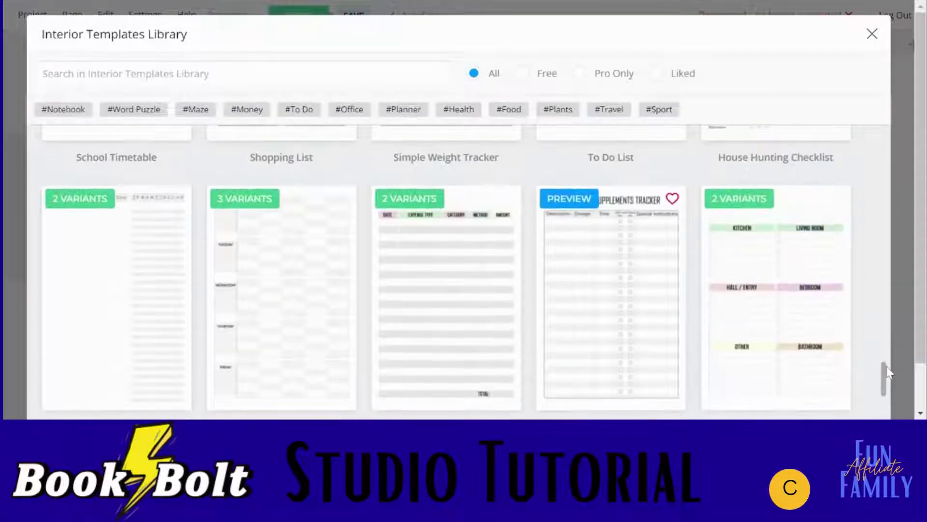